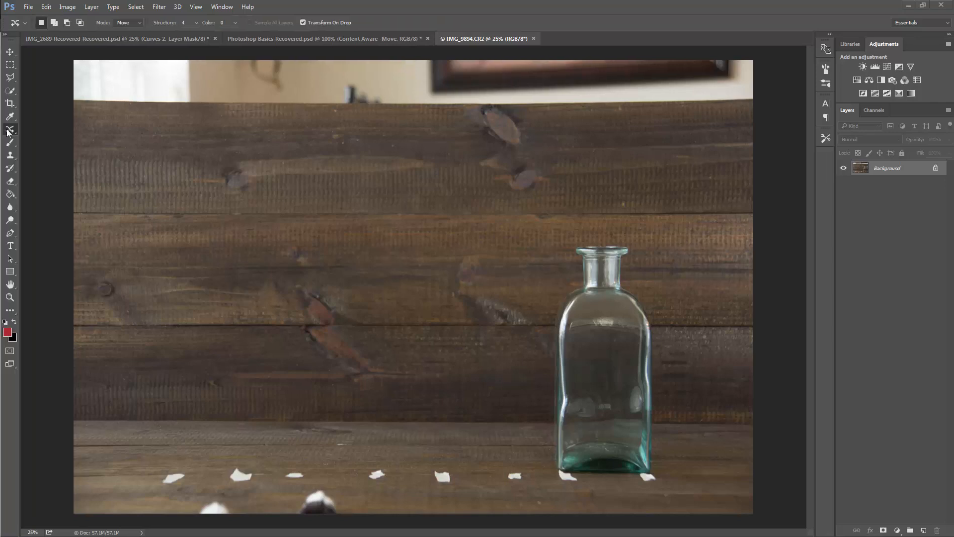
# - Activate the Content-Aware Move Tool and set its mode to Extend
pyautogui.rightClick(9, 130)
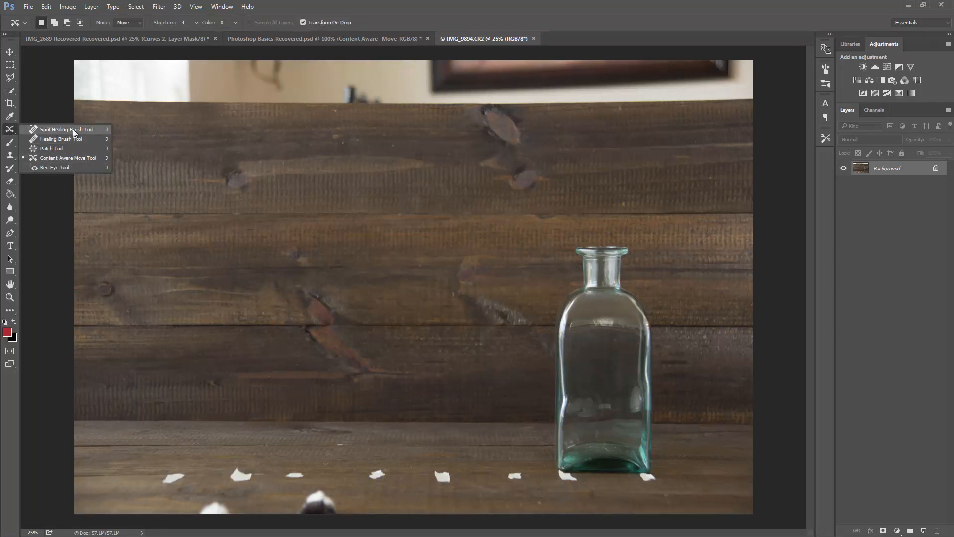
pyautogui.click(72, 157)
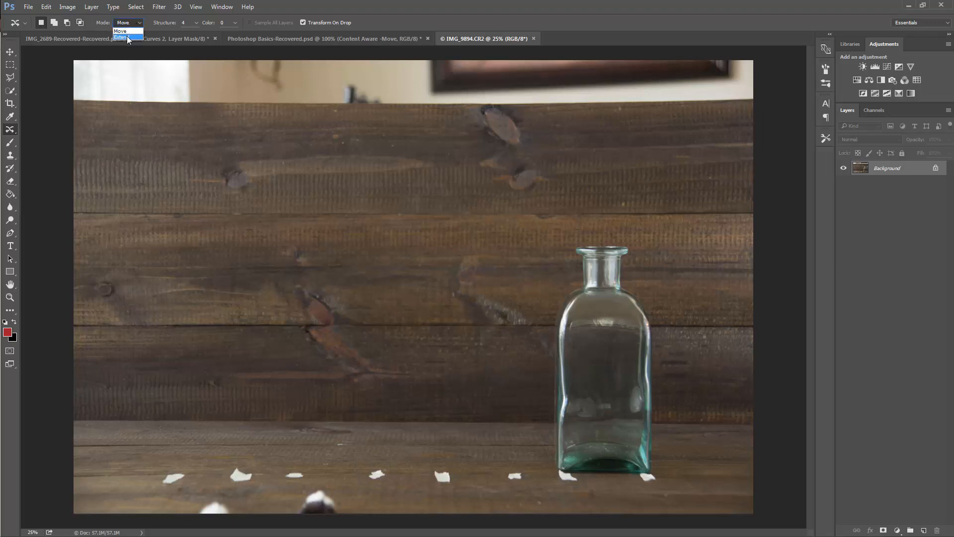
pyautogui.click(127, 38)
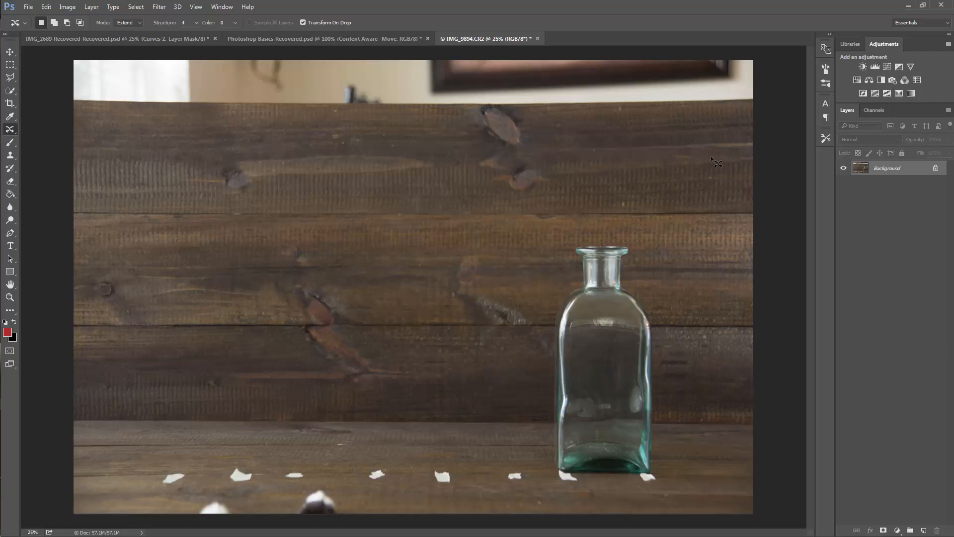
# - Outline the wood planks above the bottle's neck and extend them upward over the picture frame in the background
pyautogui.moveTo(711, 156)
pyautogui.mouseDown()
pyautogui.moveTo(558, 161)
pyautogui.moveTo(509, 175)
pyautogui.moveTo(492, 197)
pyautogui.mouseUp()
pyautogui.moveTo(557, 234); pyautogui.dragTo(683, 250)
pyautogui.moveTo(821, 242)
pyautogui.mouseDown()
pyautogui.moveTo(739, 170)
pyautogui.moveTo(710, 158)
pyautogui.mouseUp()
pyautogui.moveTo(648, 199); pyautogui.dragTo(653, 90)
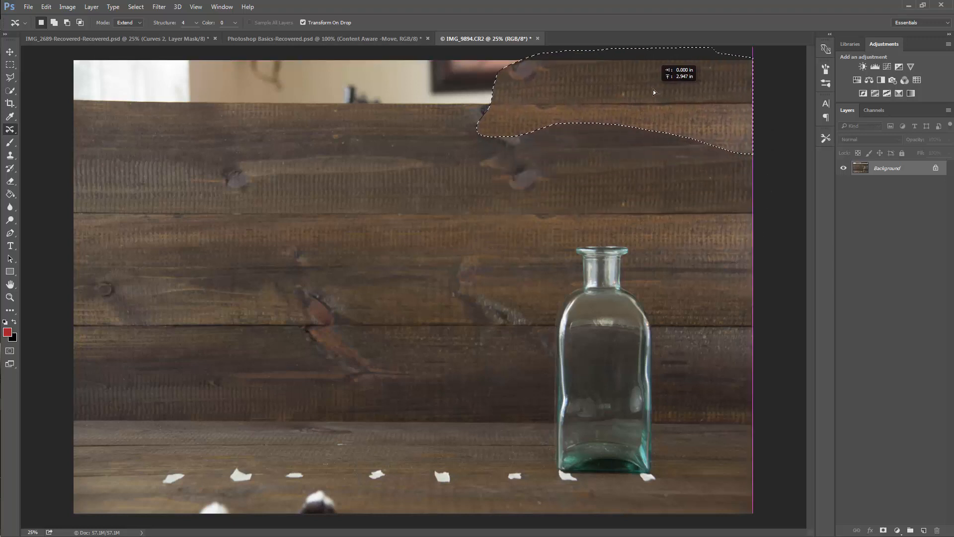
pyautogui.click(388, 22)
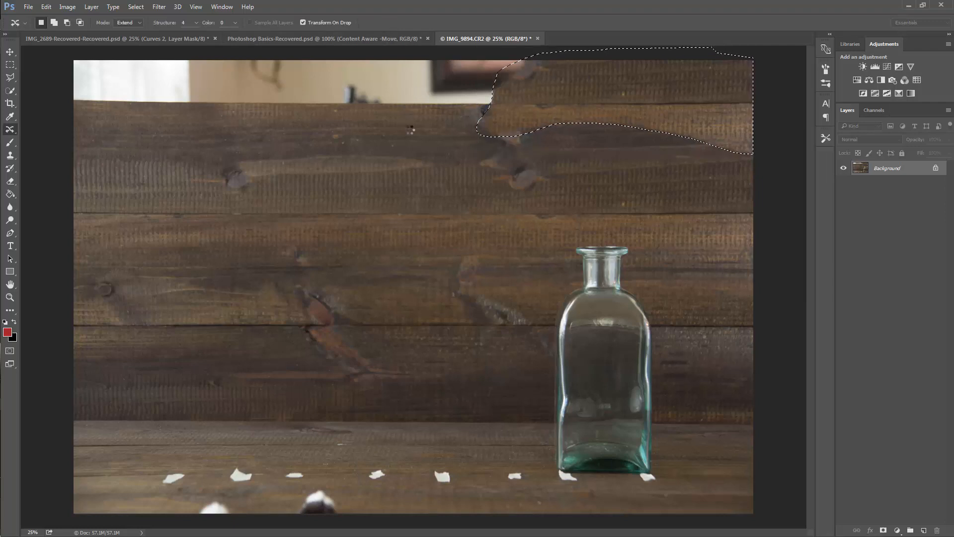
pyautogui.hotkey('ctrl', 'd')
# - Undo the plank extension back to the original selection and set the Color adaptation to 5
pyautogui.click(46, 7)
pyautogui.click(61, 36)
pyautogui.click(47, 7)
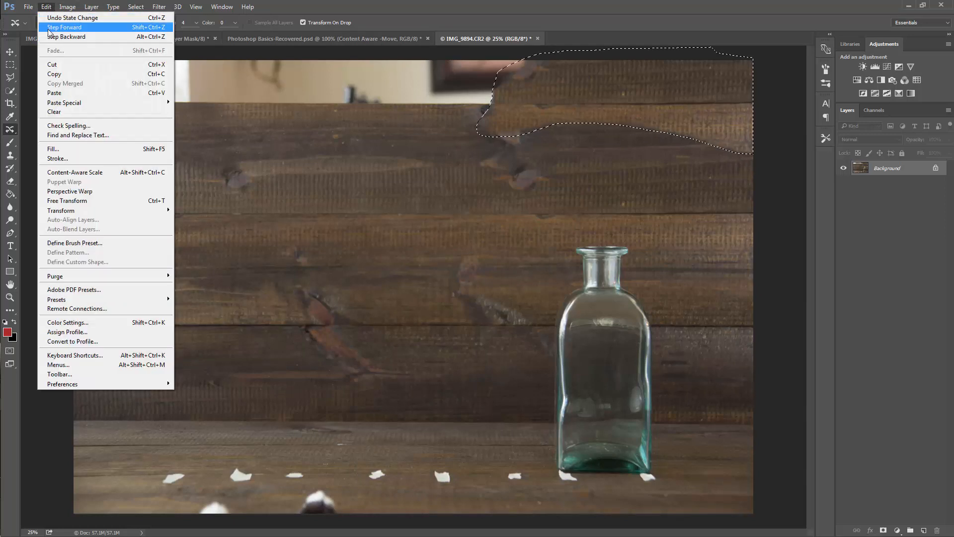
pyautogui.click(62, 35)
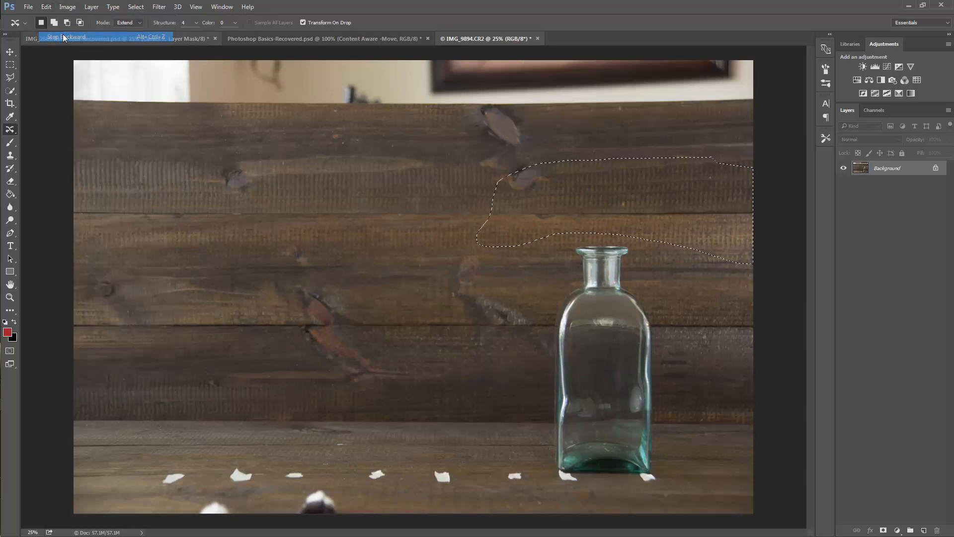
pyautogui.click(223, 24)
pyautogui.write('5')
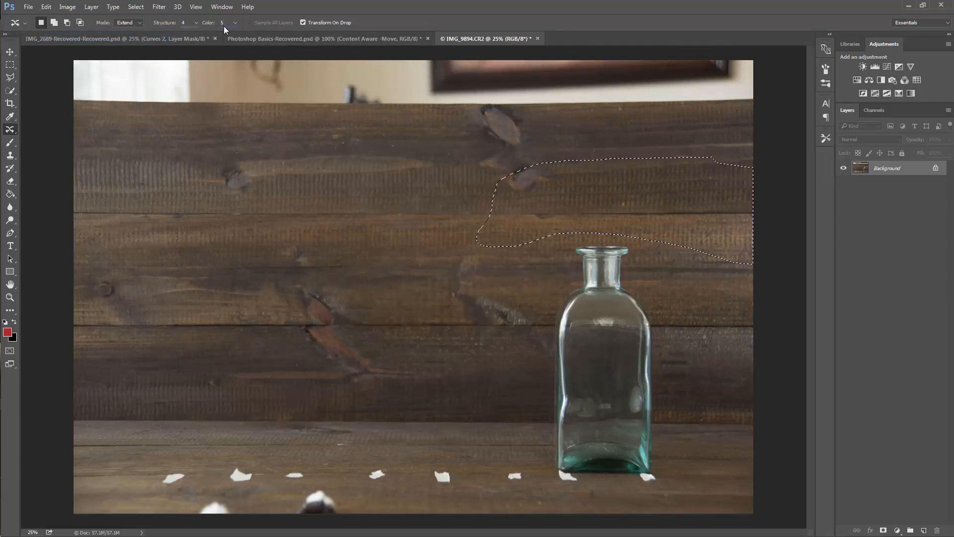
# - Extend the selected planks upward over the picture frame again, apply the transform and deselect
pyautogui.moveTo(648, 199); pyautogui.dragTo(645, 91)
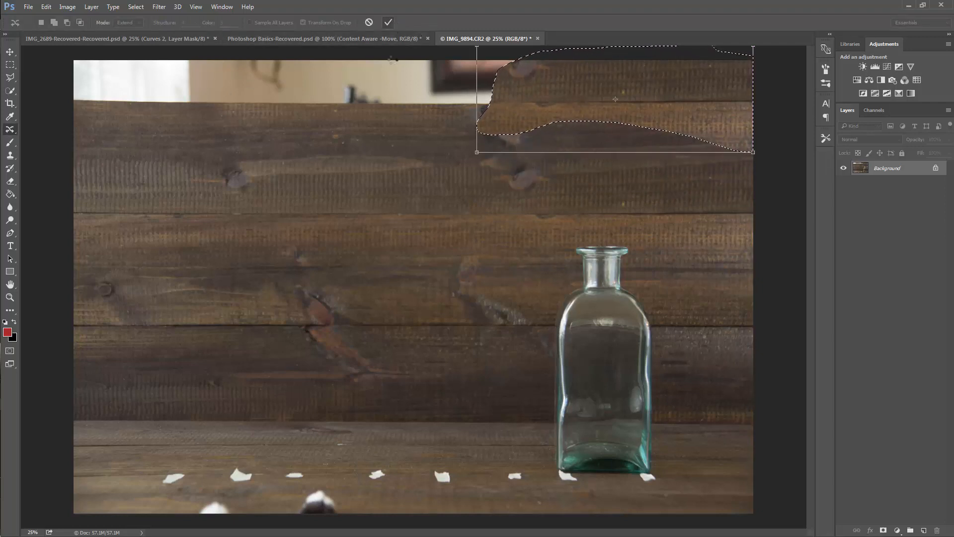
pyautogui.press('Return')
pyautogui.hotkey('ctrl', 'd')
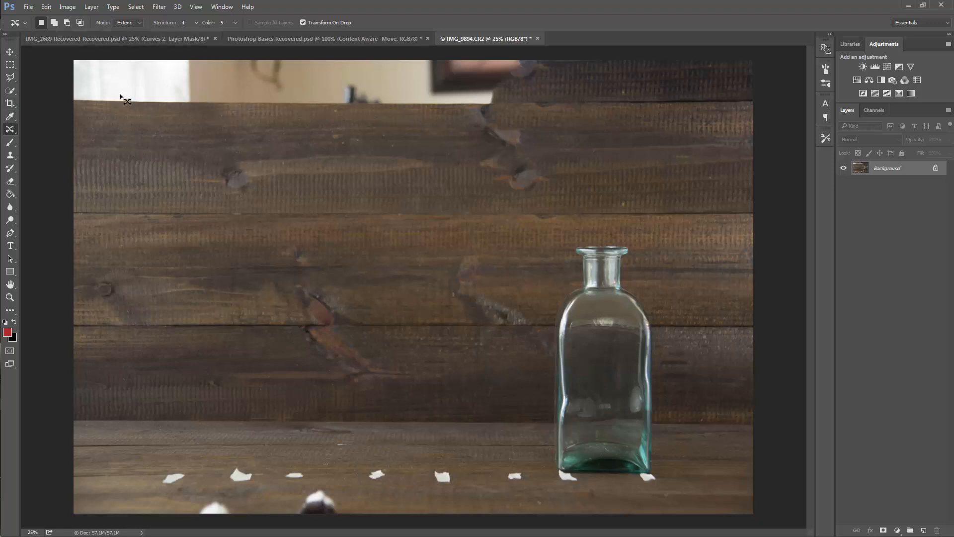
# - Make a rectangular selection of the upper planks between the two knots and content-aware extend it upward over the exposed wall
pyautogui.click(11, 66)
pyautogui.rightClick(13, 67)
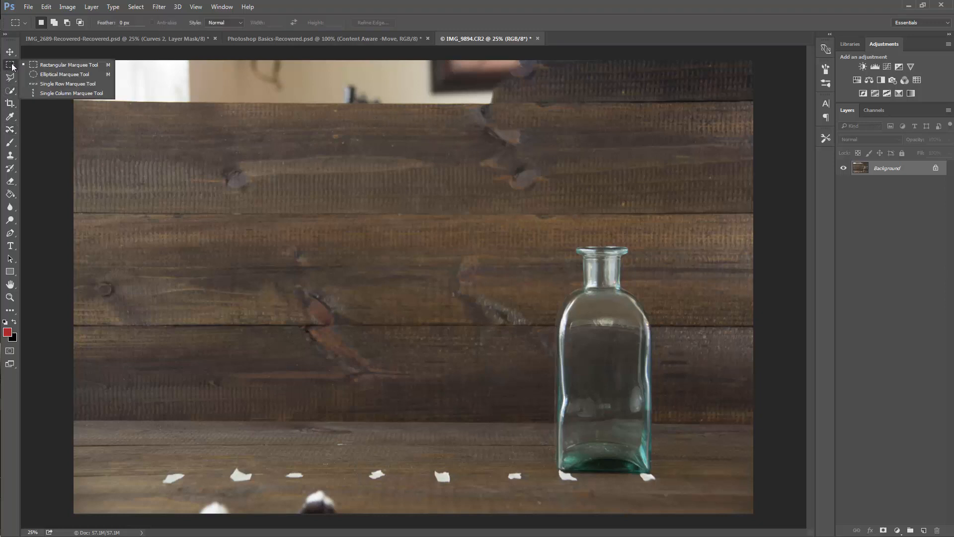
pyautogui.click(65, 63)
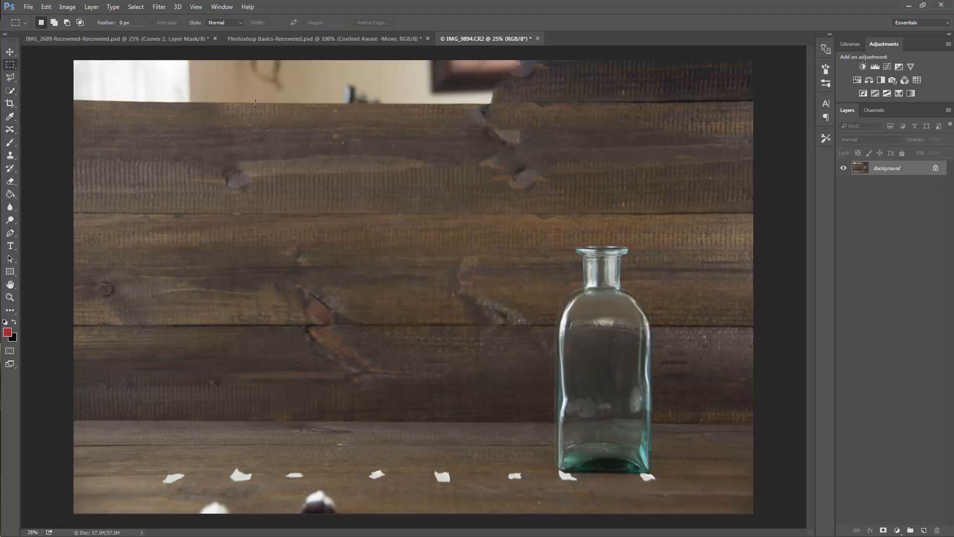
pyautogui.moveTo(233, 104); pyautogui.dragTo(504, 229)
pyautogui.click(10, 130)
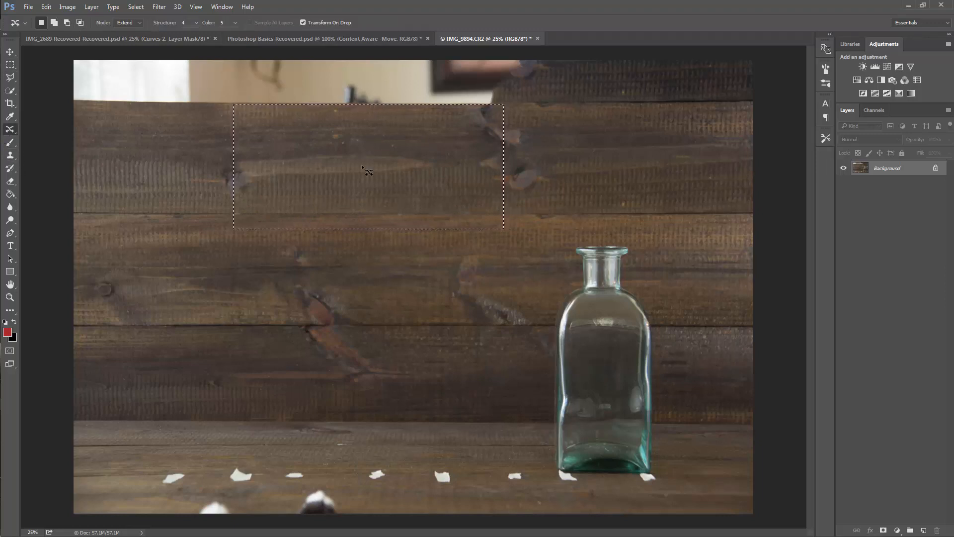
pyautogui.moveTo(362, 165); pyautogui.dragTo(353, 53)
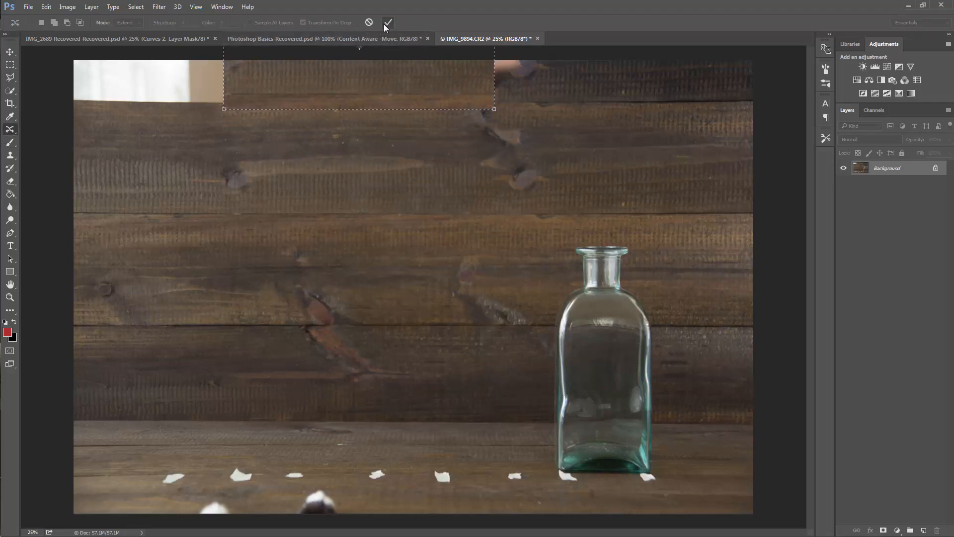
pyautogui.click(386, 23)
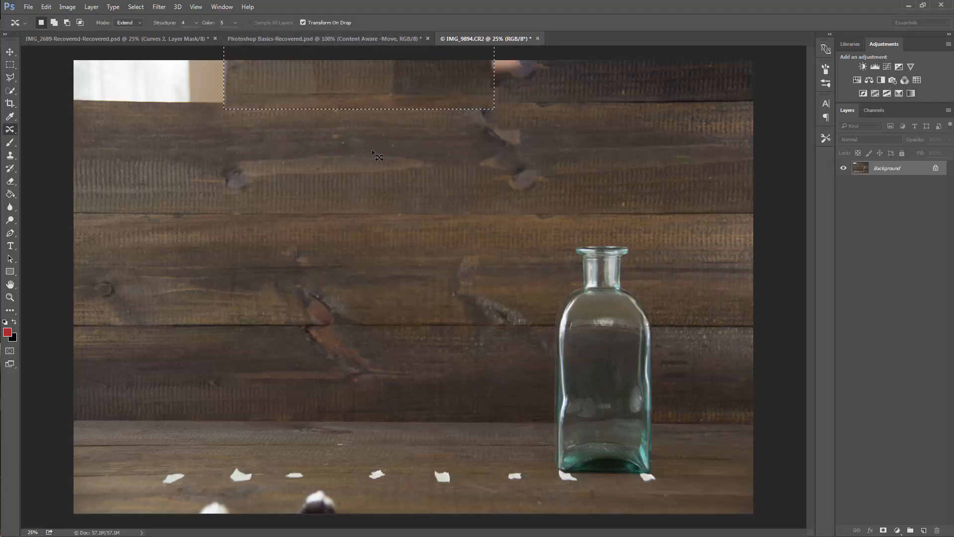
pyautogui.hotkey('ctrl', 'd')
# - Undo the rectangular plank extension and deselect the area
pyautogui.click(47, 6)
pyautogui.click(61, 33)
pyautogui.click(46, 7)
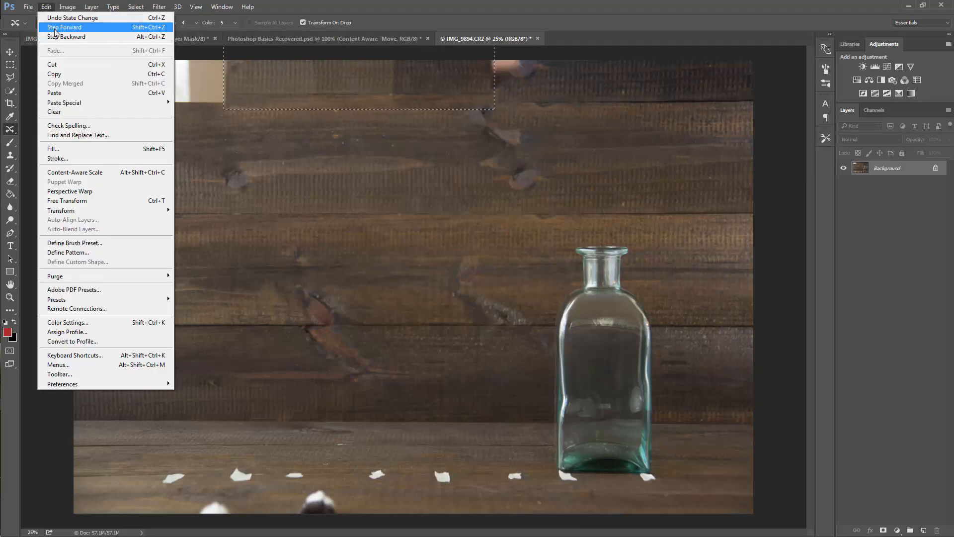
pyautogui.click(55, 29)
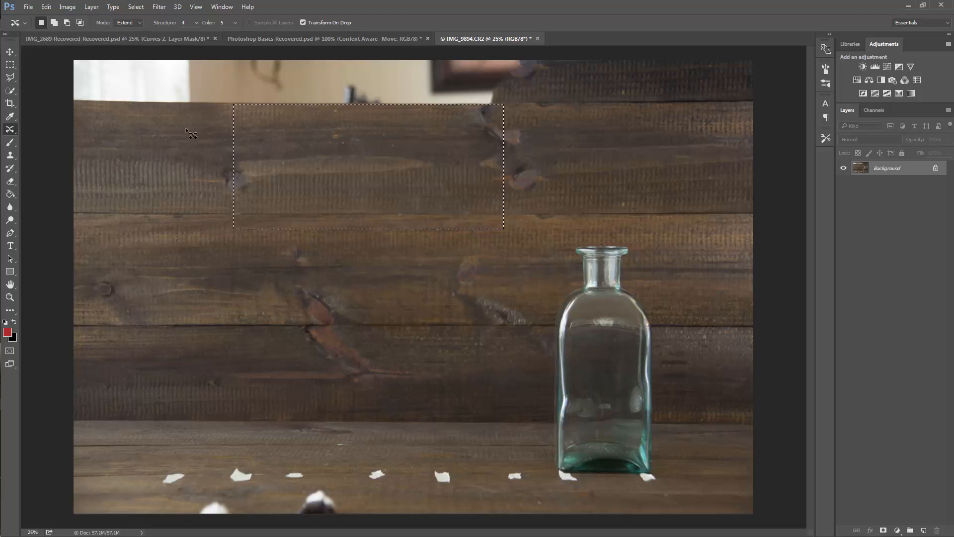
pyautogui.hotkey('ctrl', 'd')
pyautogui.moveTo(326, 162); pyautogui.dragTo(405, 160)
pyautogui.click(137, 7)
pyautogui.click(142, 27)
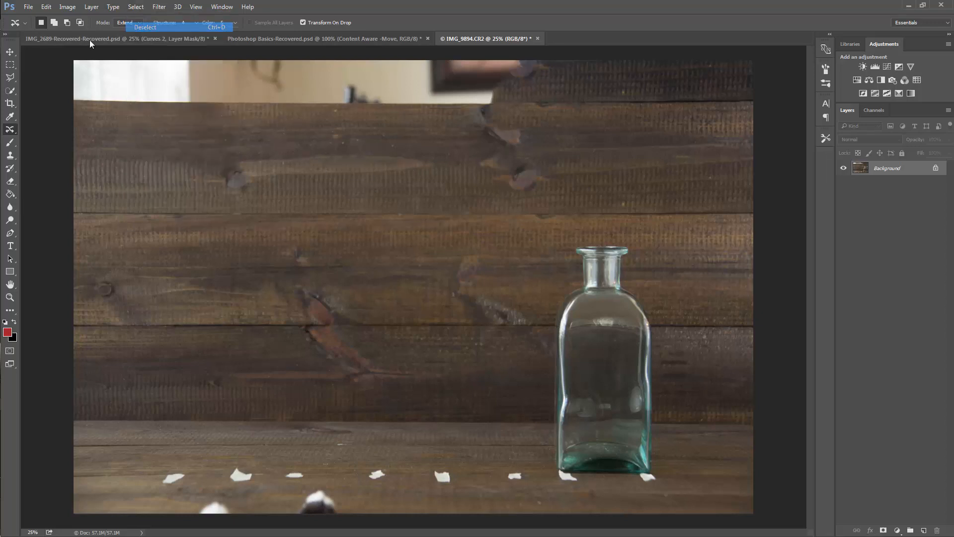
# - Select a thinner rectangular strip of the top plank and content-aware extend it upward over the exposed wall
pyautogui.click(10, 65)
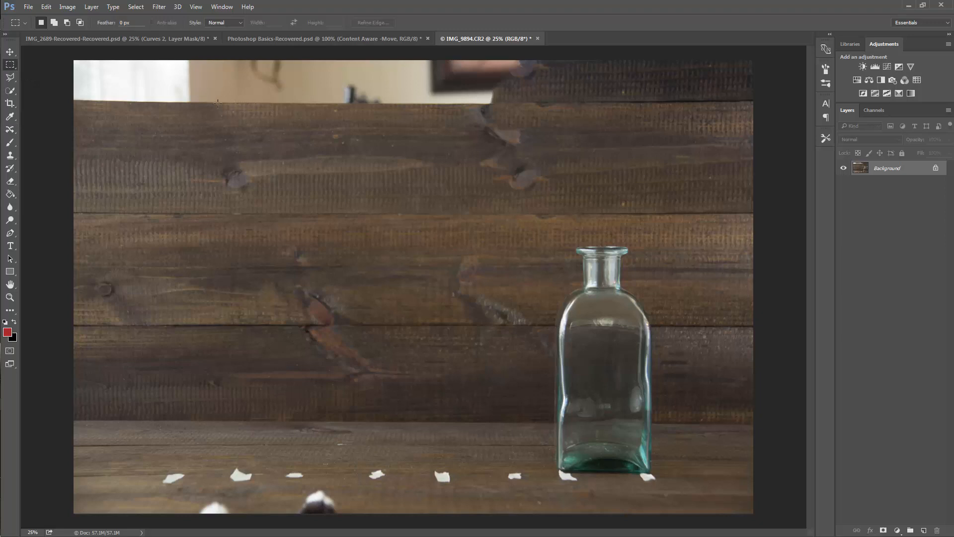
pyautogui.moveTo(217, 104); pyautogui.dragTo(494, 164)
pyautogui.click(10, 129)
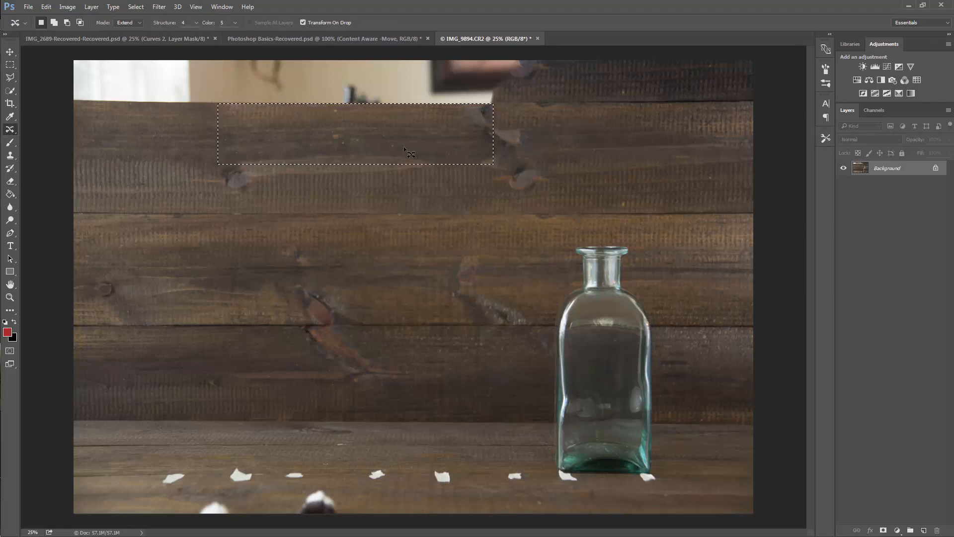
pyautogui.moveTo(403, 146); pyautogui.dragTo(404, 91)
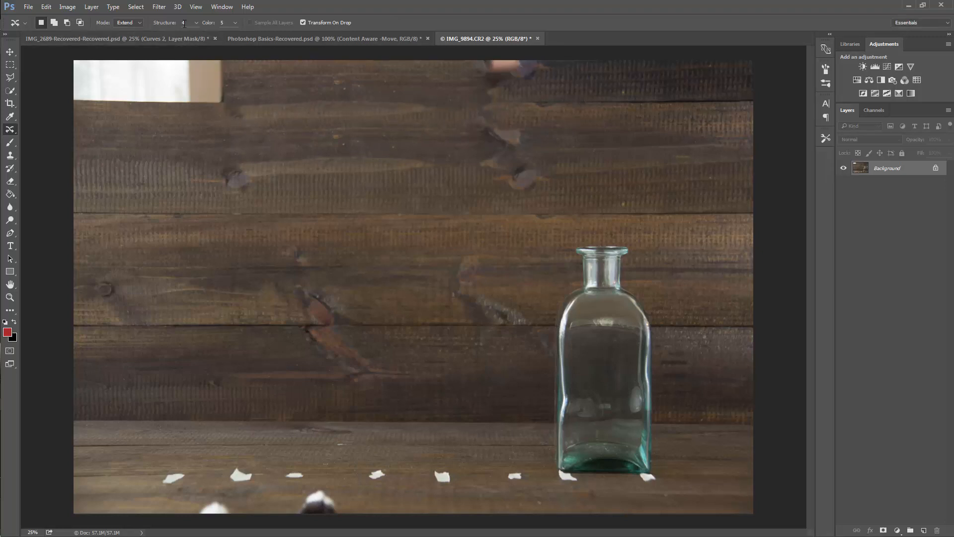
# - Step back to before the strip was extended, keeping its rectangular selection
pyautogui.click(47, 9)
pyautogui.click(65, 37)
pyautogui.click(46, 6)
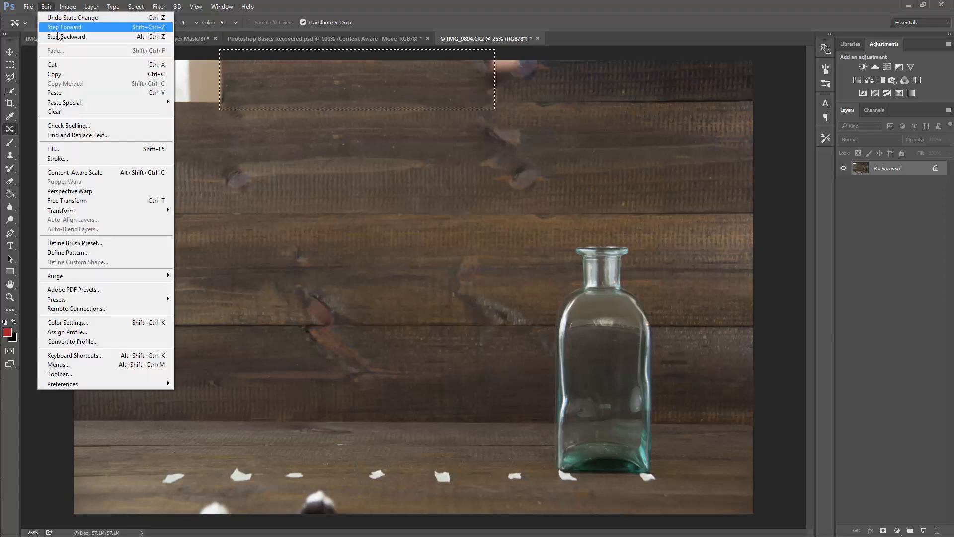
pyautogui.click(64, 36)
# - Set the Structure to 1 and extend the selected plank strip upward over the exposed wall
pyautogui.click(155, 23)
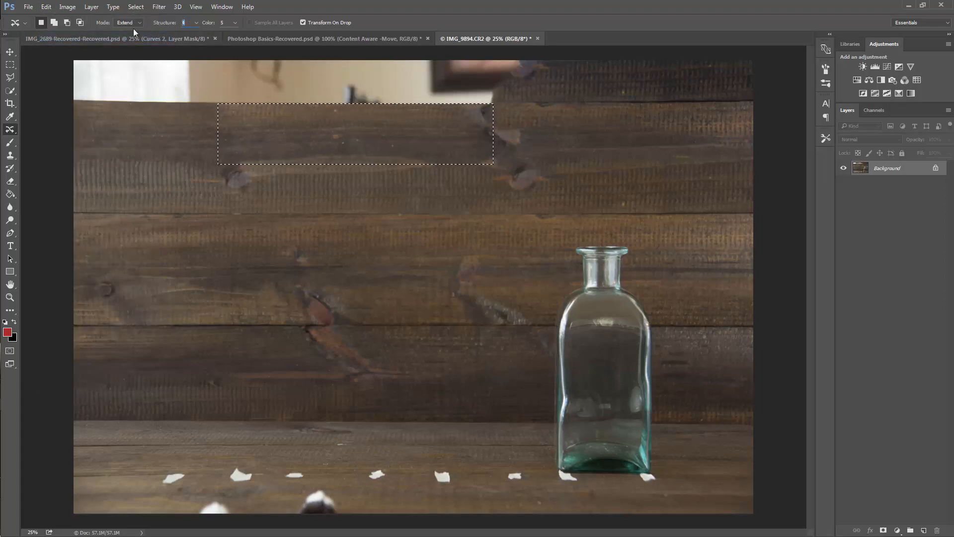
pyautogui.write('1')
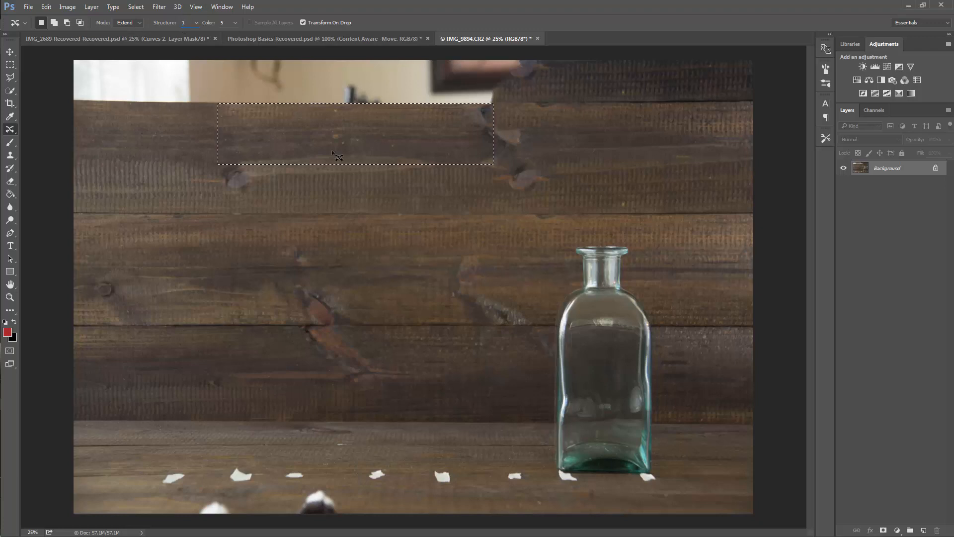
pyautogui.moveTo(333, 154); pyautogui.dragTo(353, 88)
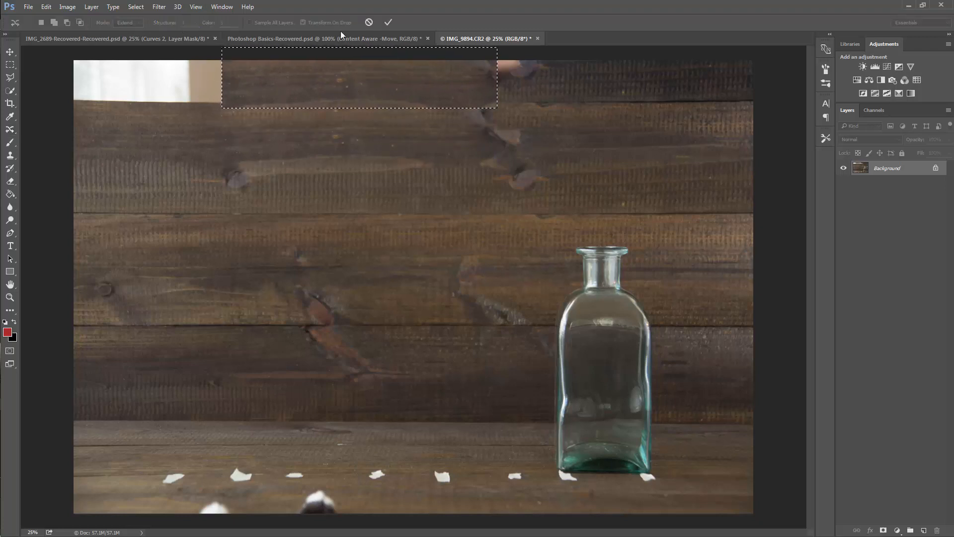
pyautogui.click(388, 22)
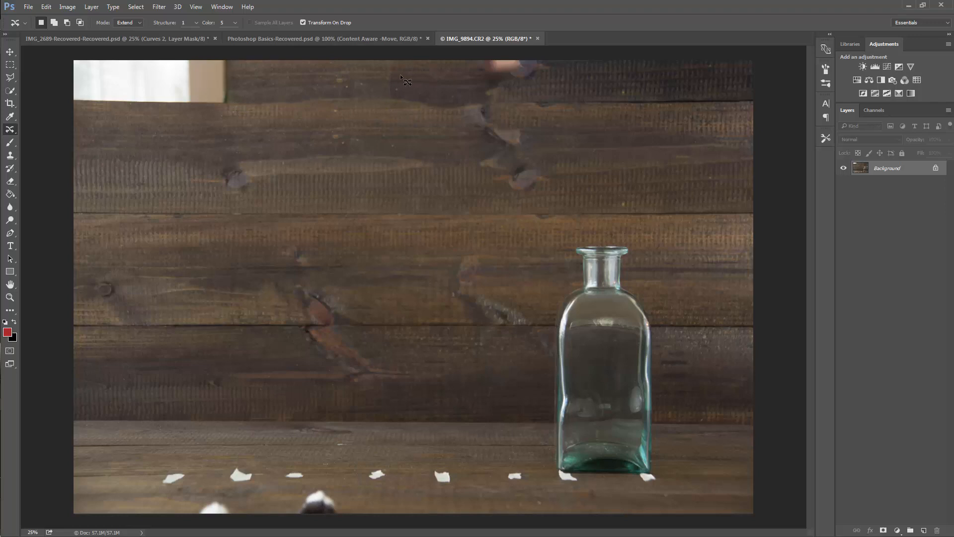
# - Set the Structure back to 4 and undo the last strip extension
pyautogui.click(168, 24)
pyautogui.write('4')
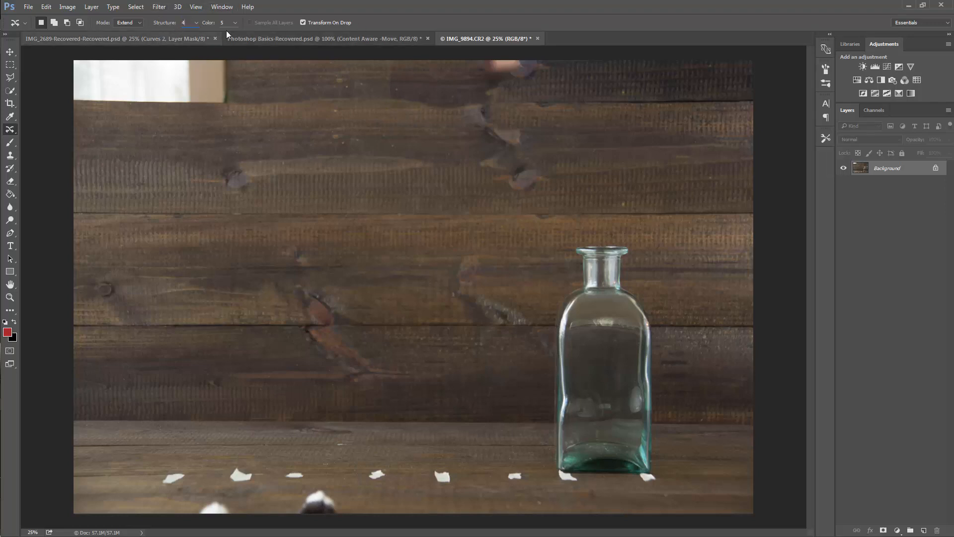
pyautogui.press('Return')
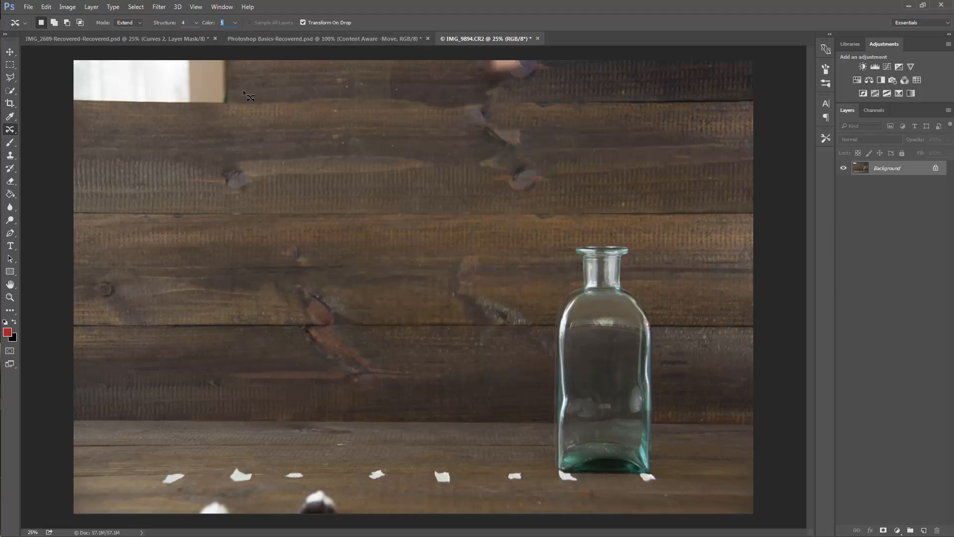
pyautogui.click(47, 7)
pyautogui.click(68, 38)
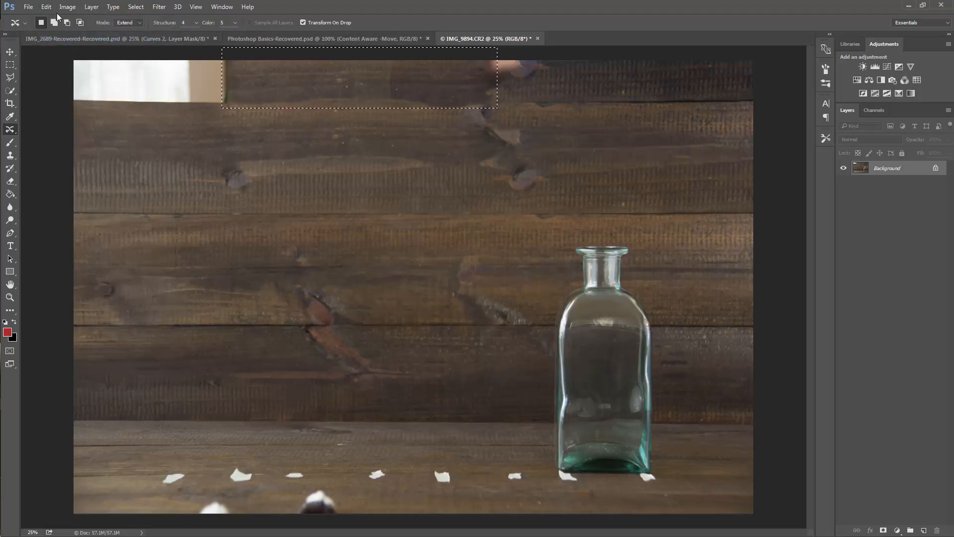
pyautogui.click(47, 7)
pyautogui.click(60, 38)
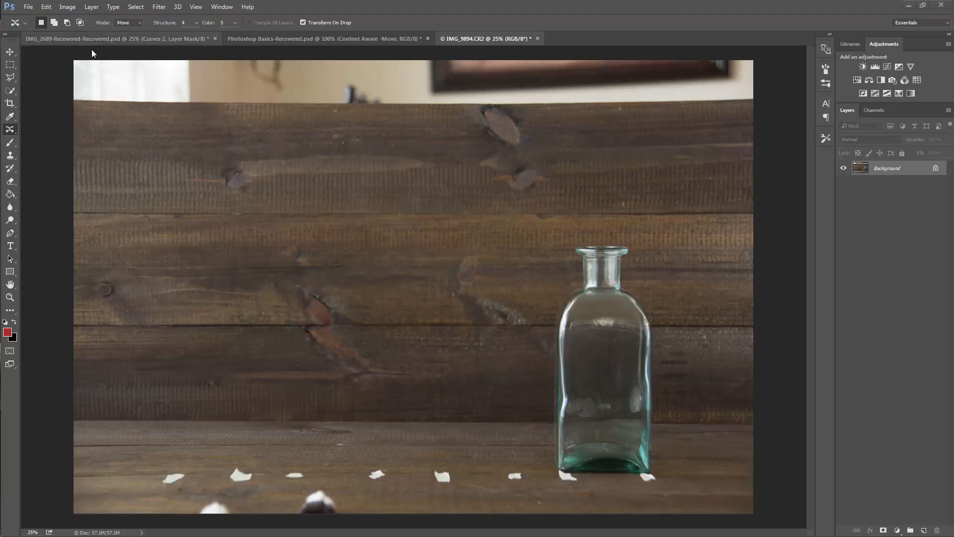
# - Choose the Content-Aware Move Tool with its mode set to Move
pyautogui.rightClick(12, 133)
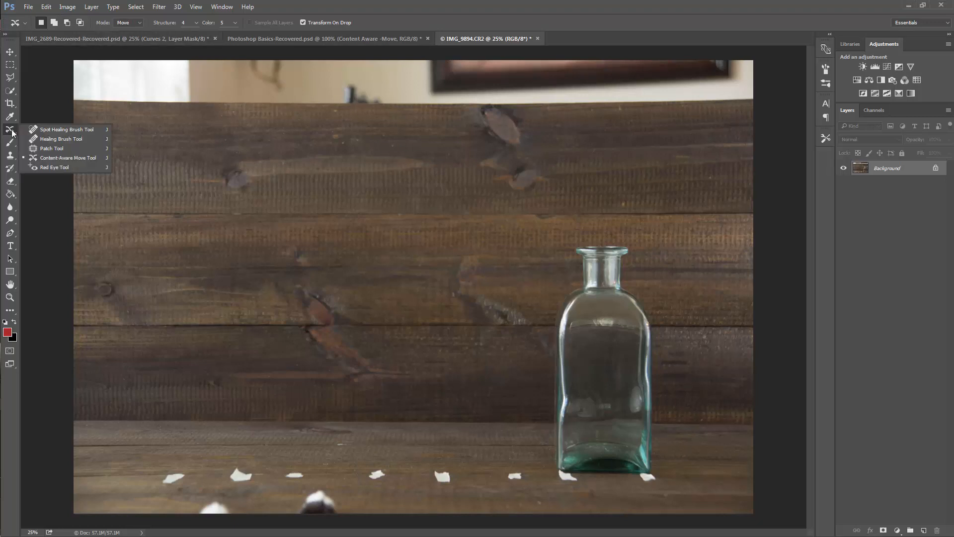
pyautogui.click(70, 159)
pyautogui.click(129, 22)
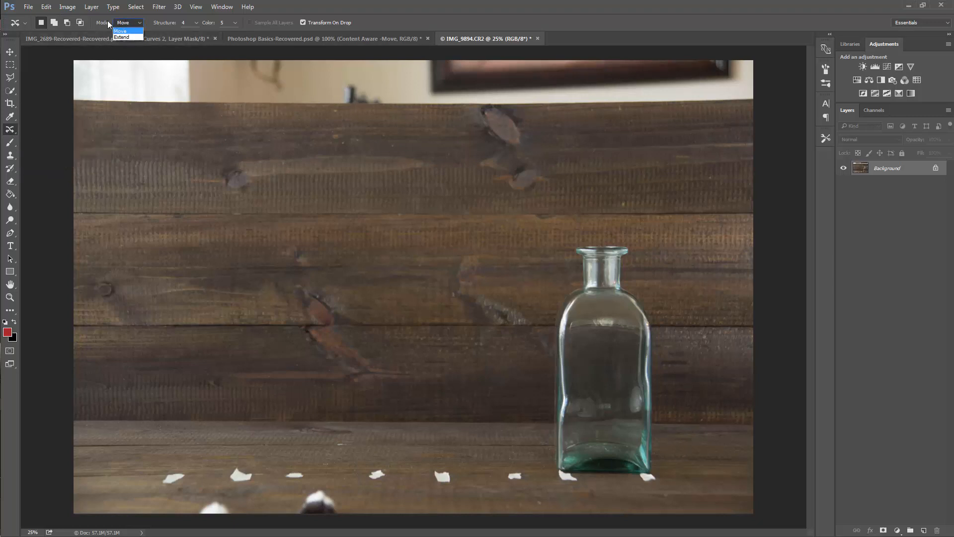
pyautogui.click(126, 31)
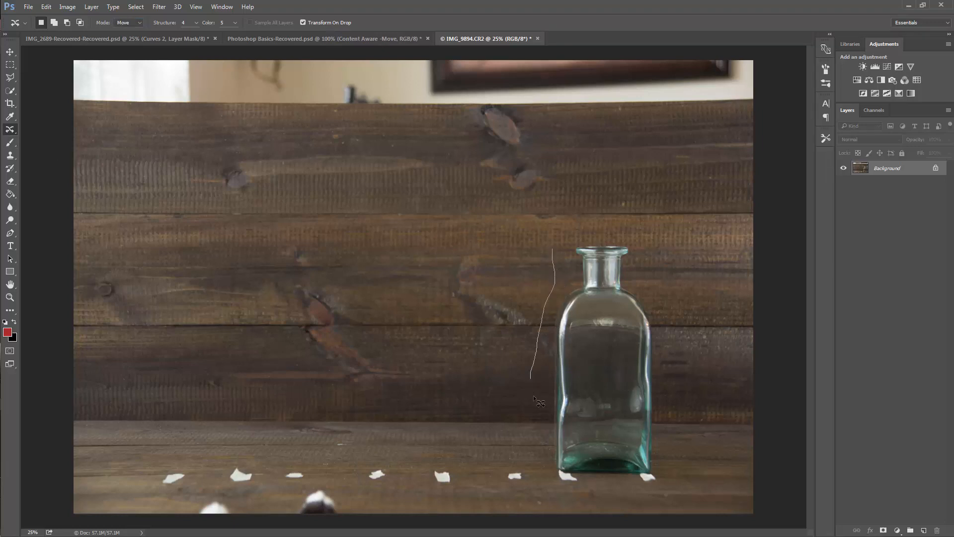
# - Draw a loose selection around the glass bottle and content-aware move it to the left side of the photo
pyautogui.moveTo(534, 396); pyautogui.dragTo(543, 469)
pyautogui.moveTo(576, 503)
pyautogui.mouseDown()
pyautogui.moveTo(662, 492)
pyautogui.moveTo(686, 473)
pyautogui.moveTo(686, 411)
pyautogui.moveTo(664, 313)
pyautogui.mouseUp()
pyautogui.moveTo(651, 272)
pyautogui.mouseDown()
pyautogui.moveTo(644, 248)
pyautogui.moveTo(622, 232)
pyautogui.moveTo(563, 230)
pyautogui.moveTo(552, 268)
pyautogui.mouseUp()
pyautogui.moveTo(587, 349); pyautogui.dragTo(234, 341)
pyautogui.moveTo(341, 343); pyautogui.dragTo(214, 348)
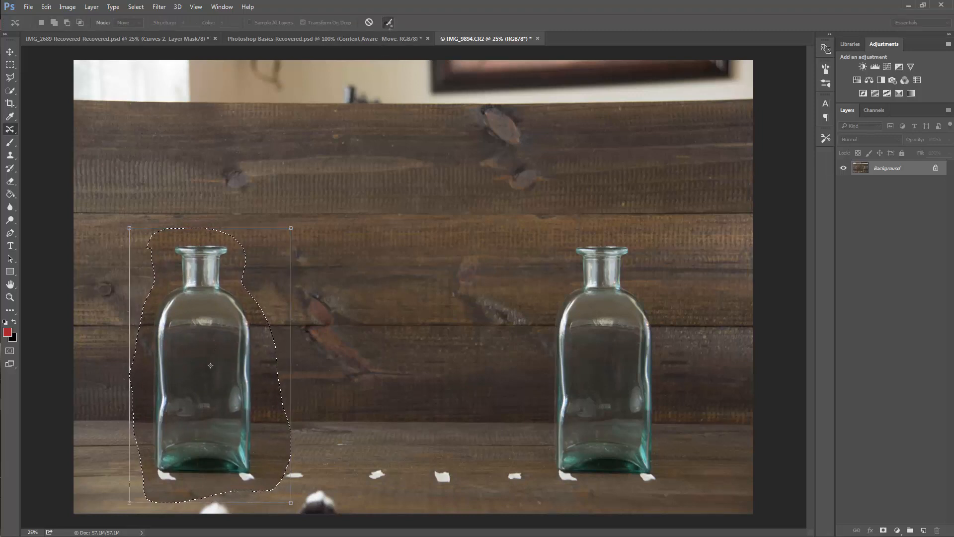
pyautogui.click(389, 23)
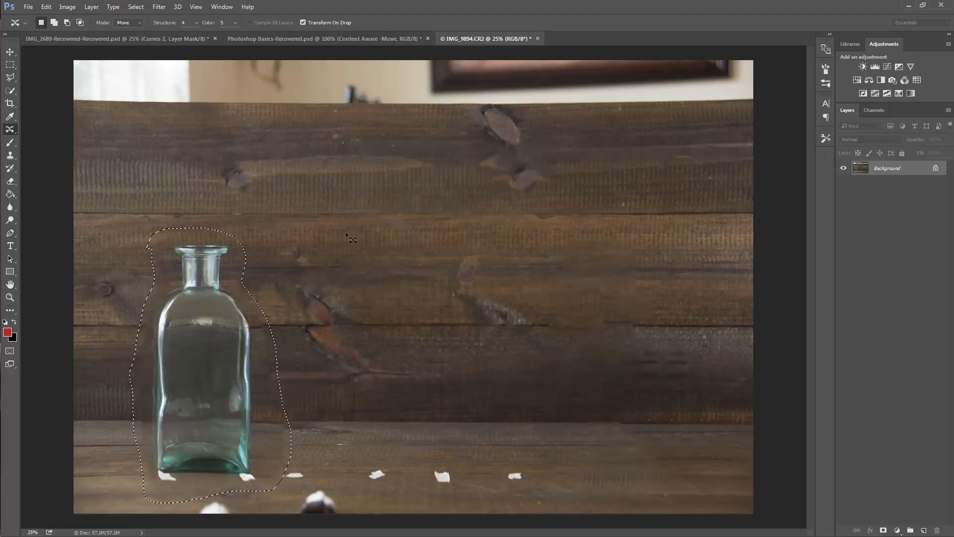
# - Deselect the bottle and draw a rectangular marquee over the exposed wall and plank edge in the photo's upper-left corner
pyautogui.hotkey('ctrl', 'd')
pyautogui.click(10, 65)
pyautogui.hotkey('ctrl', 'a')
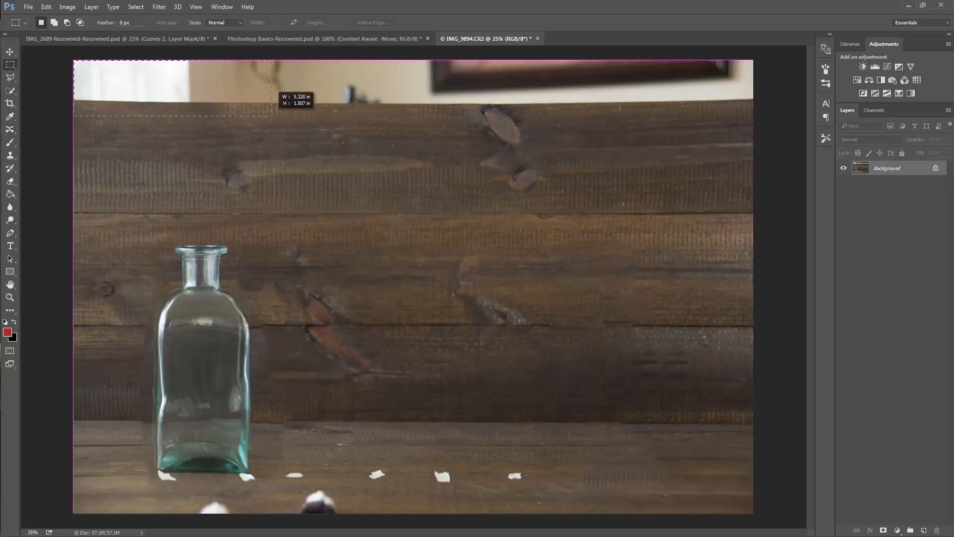
pyautogui.moveTo(322, 130); pyautogui.dragTo(366, 140)
# - Fill the selected corner with Content-Aware contents and Color Adaptation enabled, at Normal mode and 100% opacity, and clear the selection
pyautogui.click(47, 7)
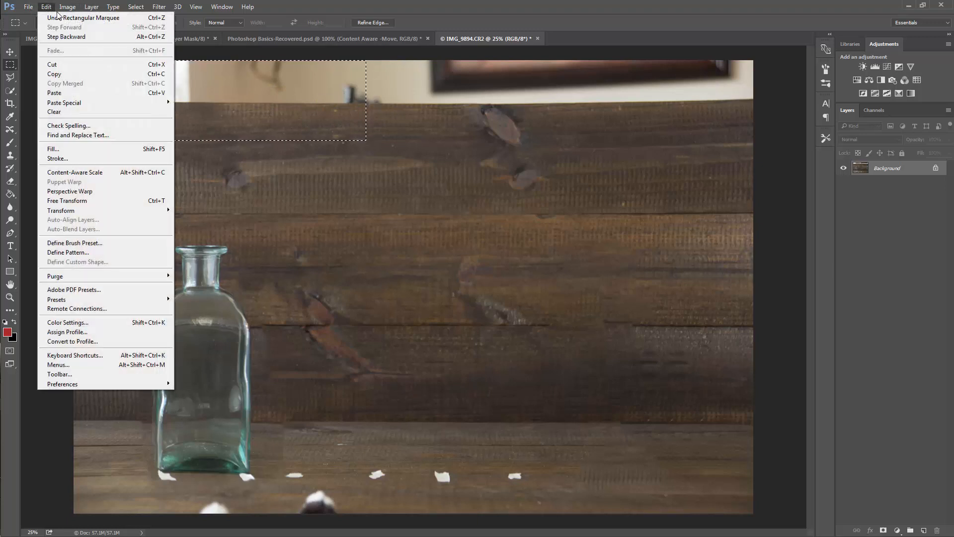
pyautogui.press('Escape')
pyautogui.press('i')
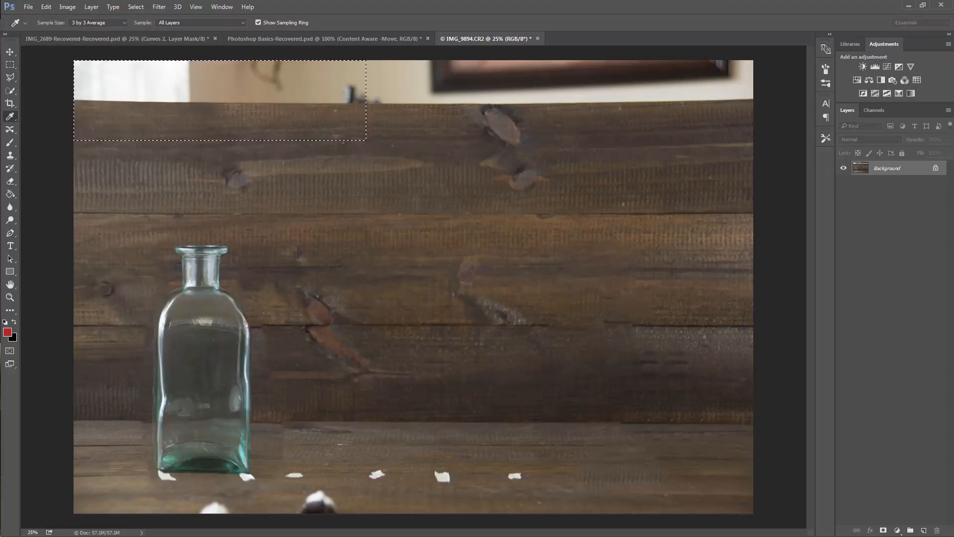
pyautogui.hotkey('shift', 'BackSpace')
pyautogui.moveTo(467, 154); pyautogui.dragTo(477, 112)
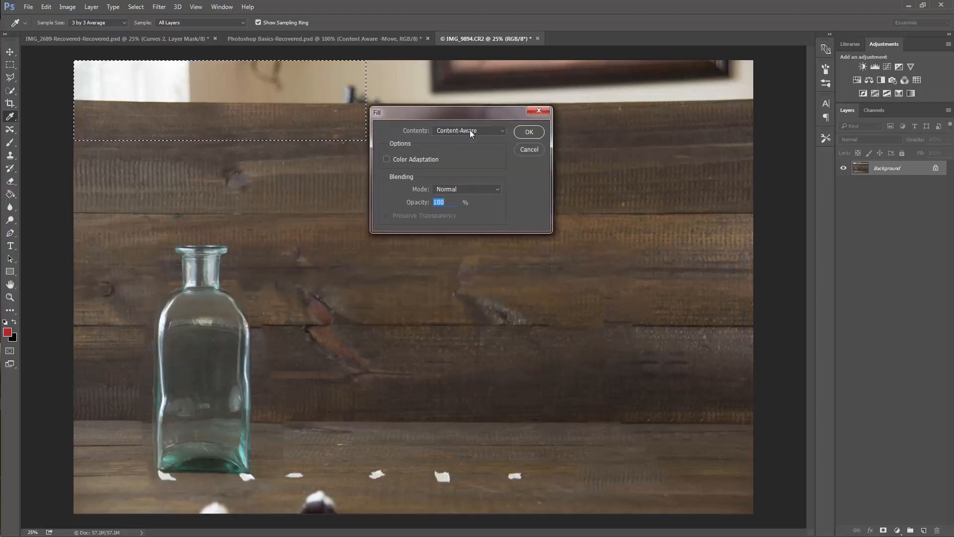
pyautogui.click(386, 159)
pyautogui.click(529, 133)
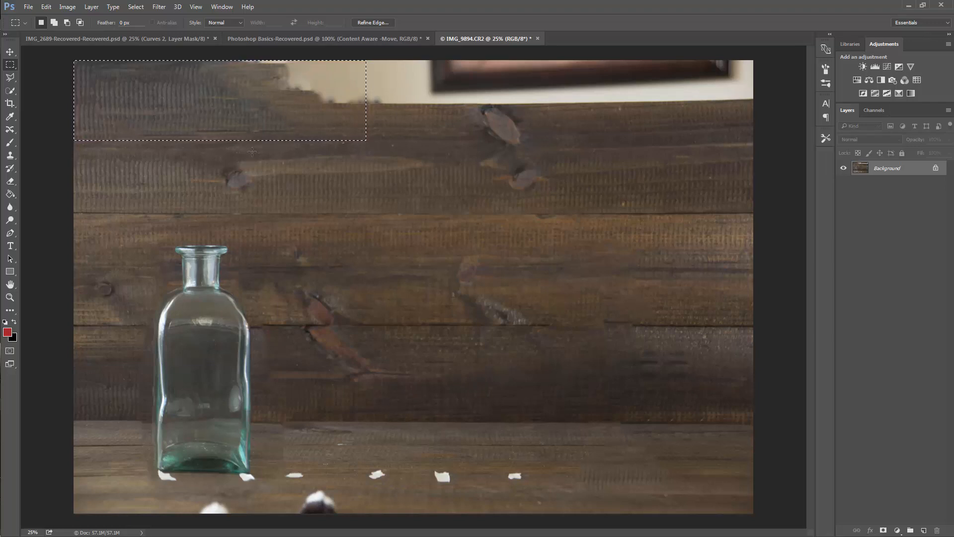
pyautogui.click(147, 8)
pyautogui.click(146, 28)
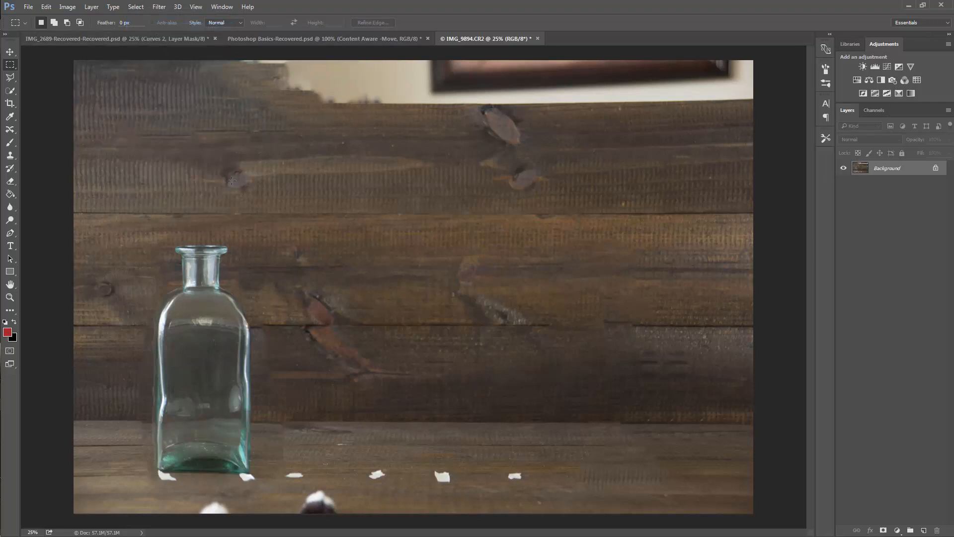